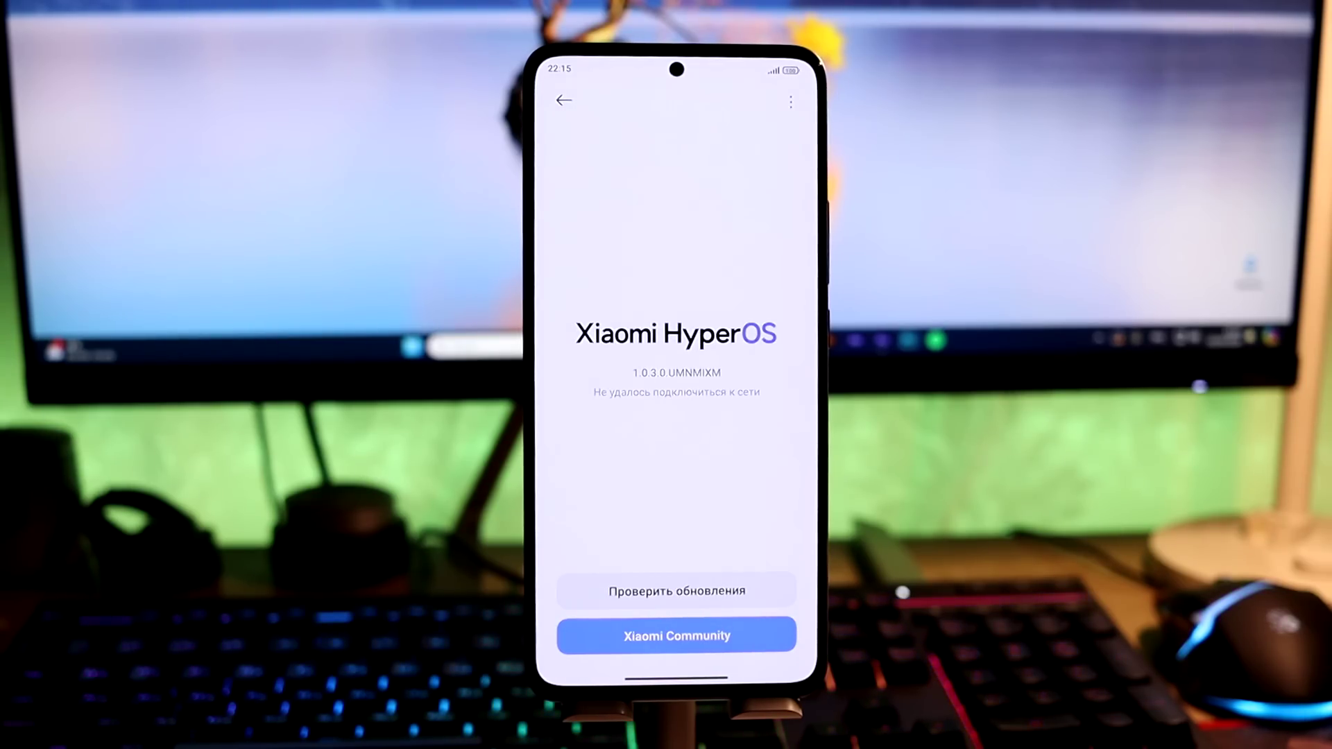
left_click_drag(542, 520, 596, 520)
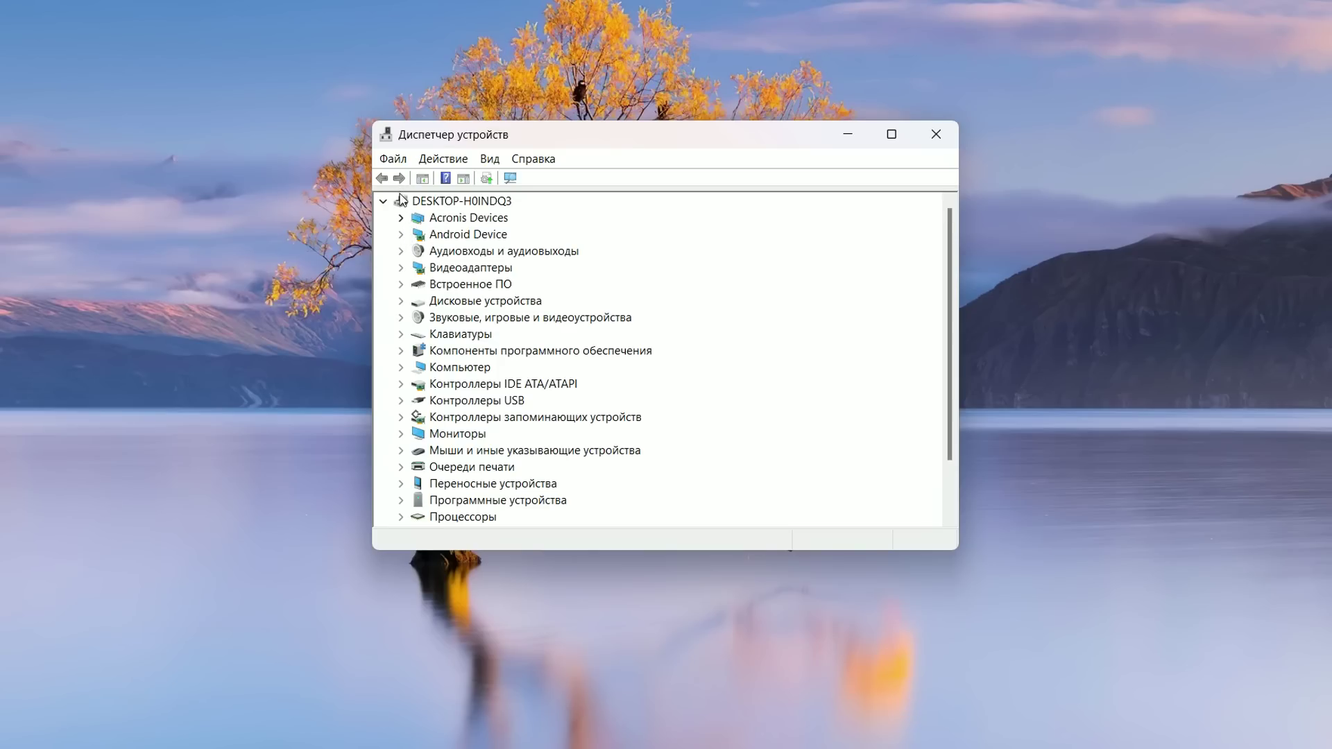
Open the properties of the Android Bootloader Interface under Android Device and view its driver information
left_click(401, 234)
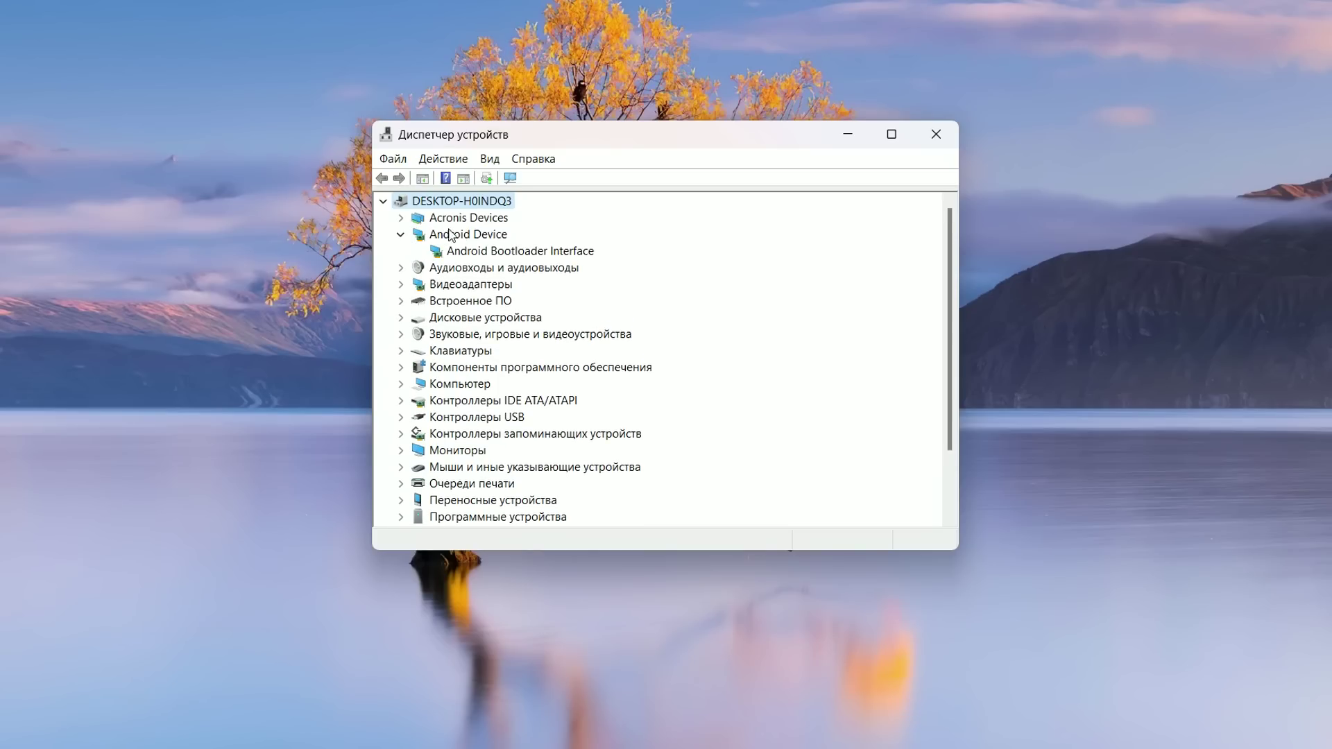
left_click(476, 236)
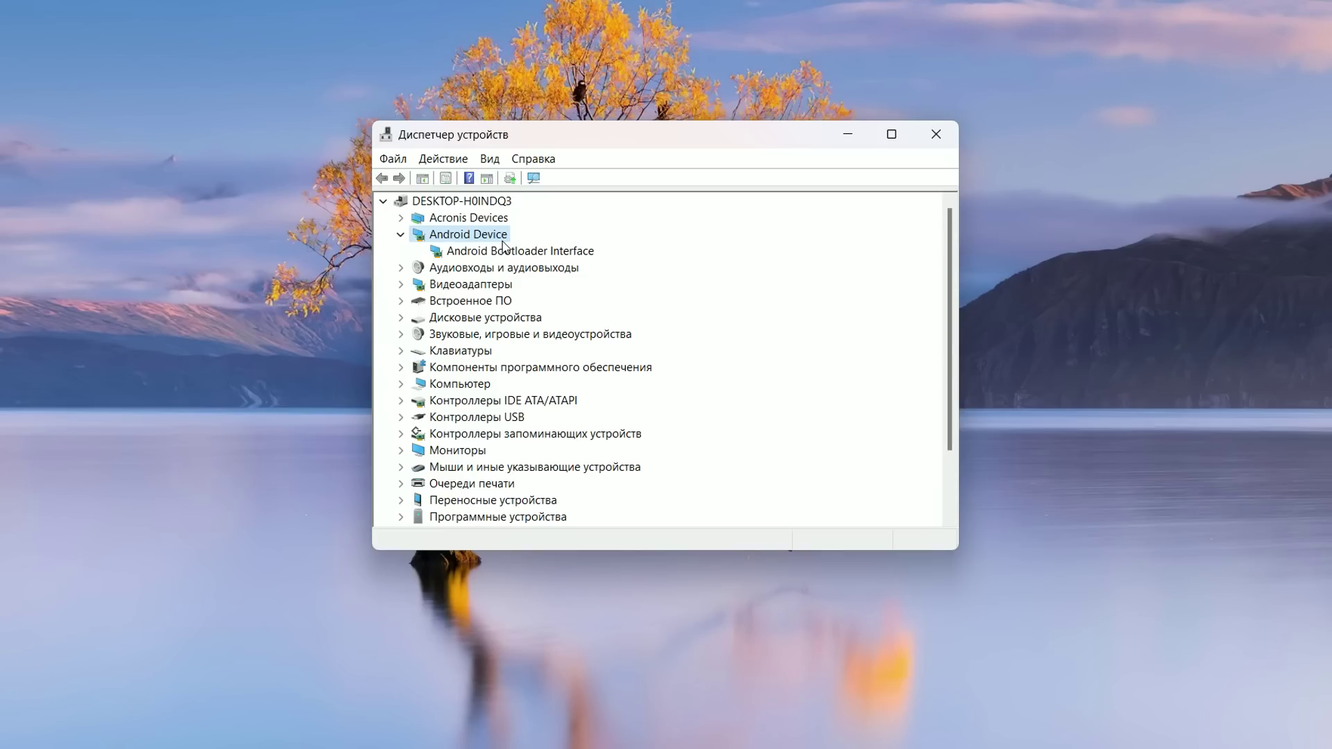
left_click(503, 258)
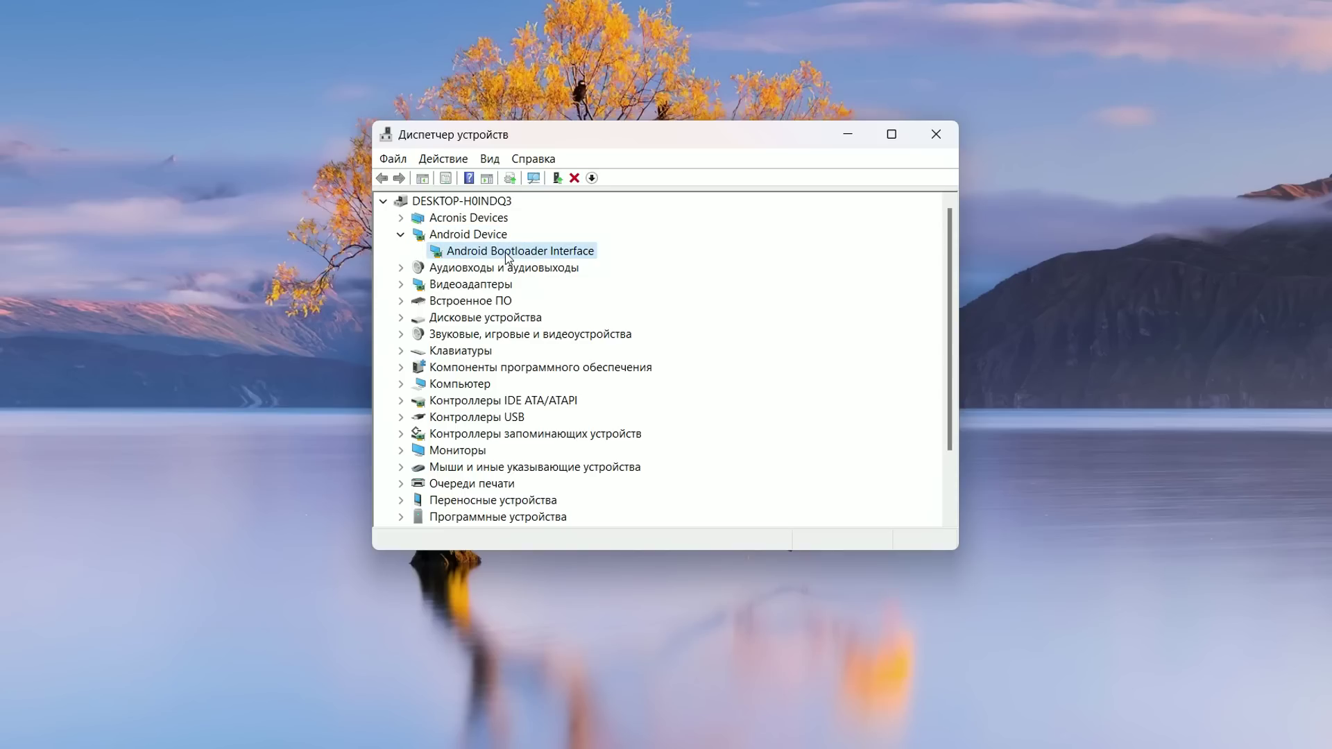
double_click(513, 253)
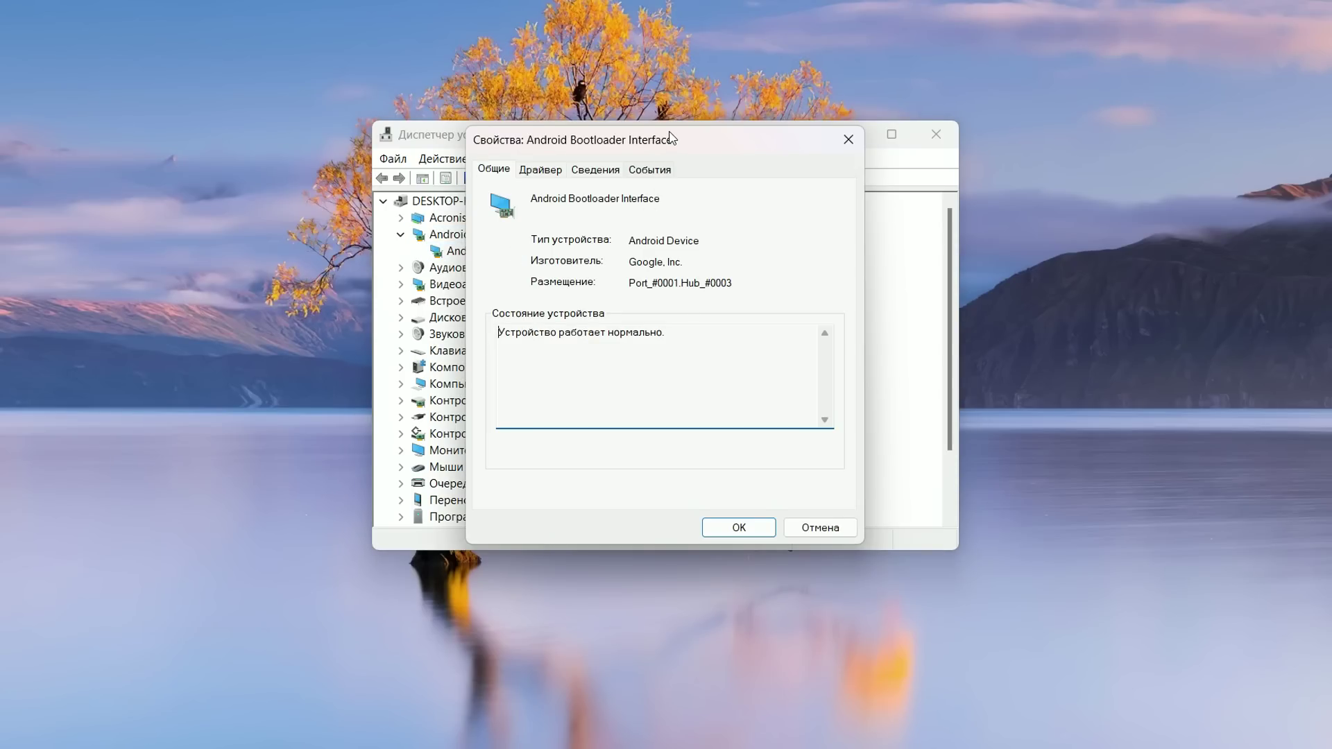
left_click_drag(670, 137, 636, 143)
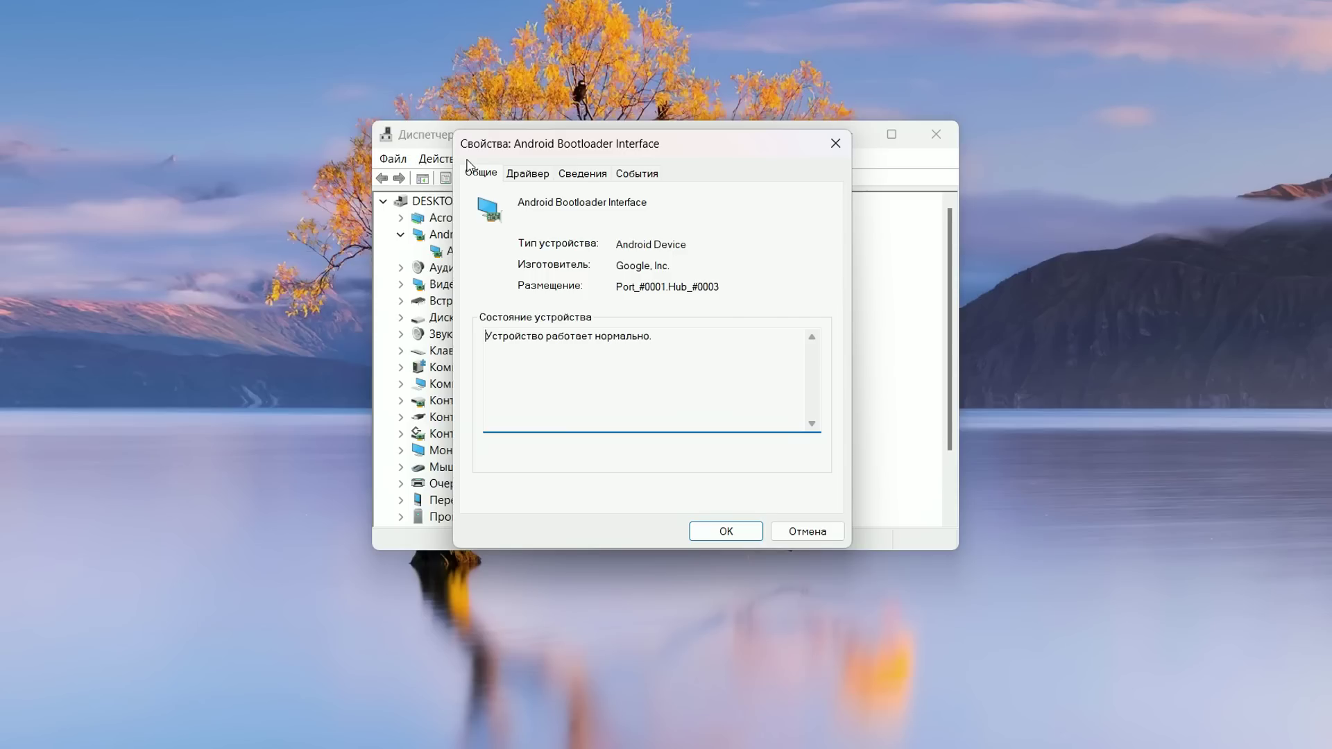
left_click(523, 175)
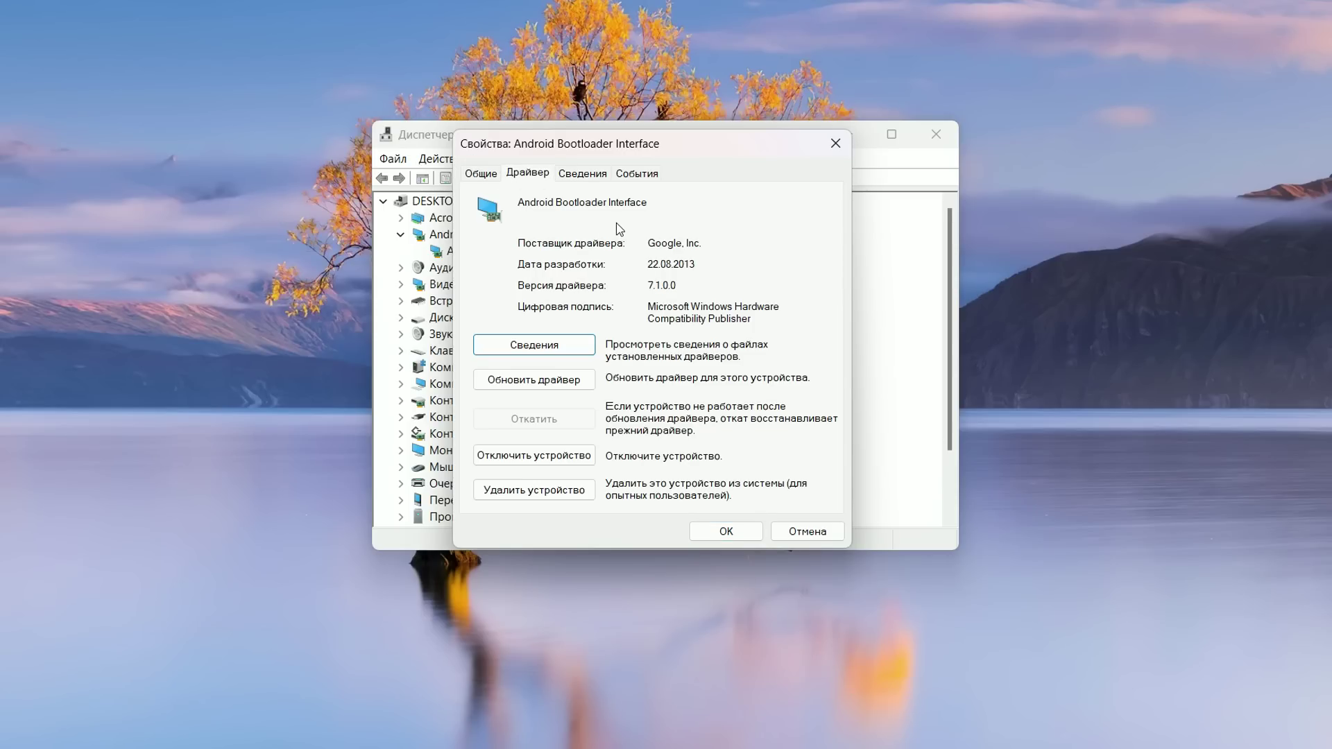
Check the compatible drivers offered for manually updating the Android Bootloader Interface, and close the wizard and properties without installing anything
left_click(562, 389)
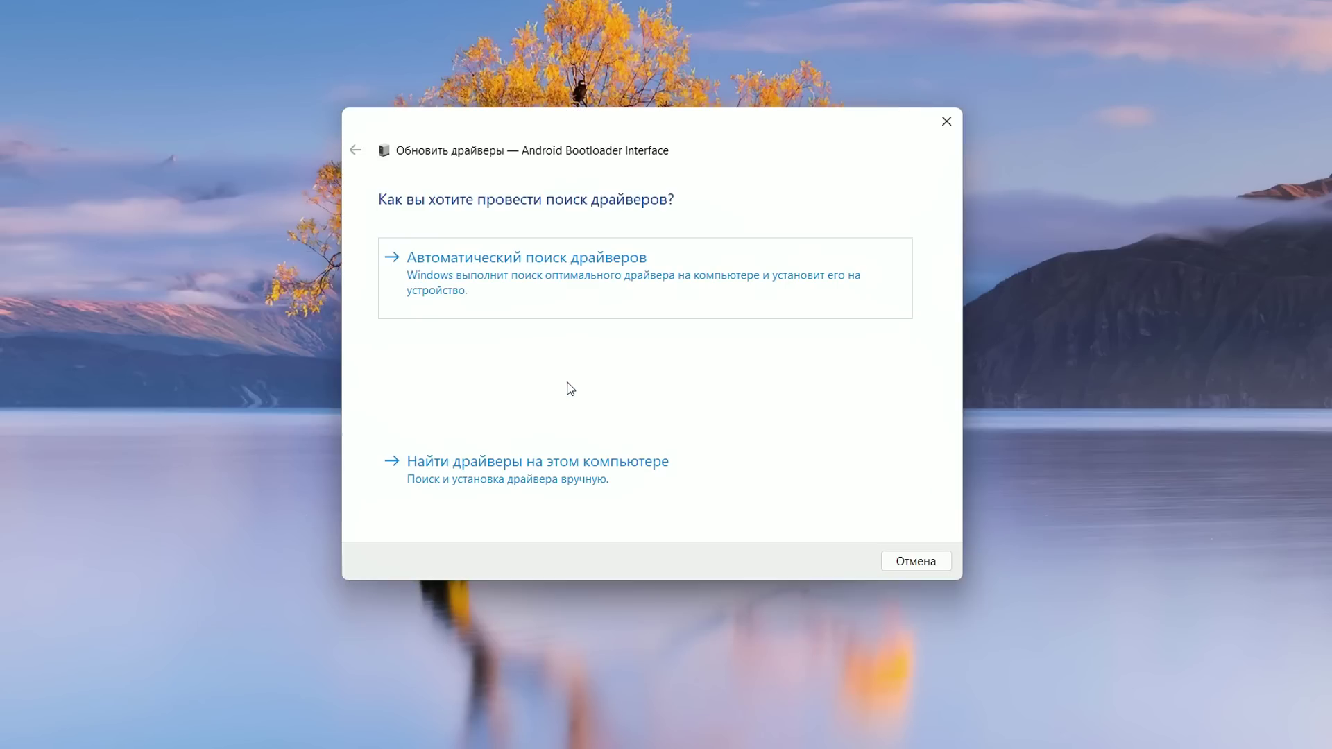
left_click(545, 463)
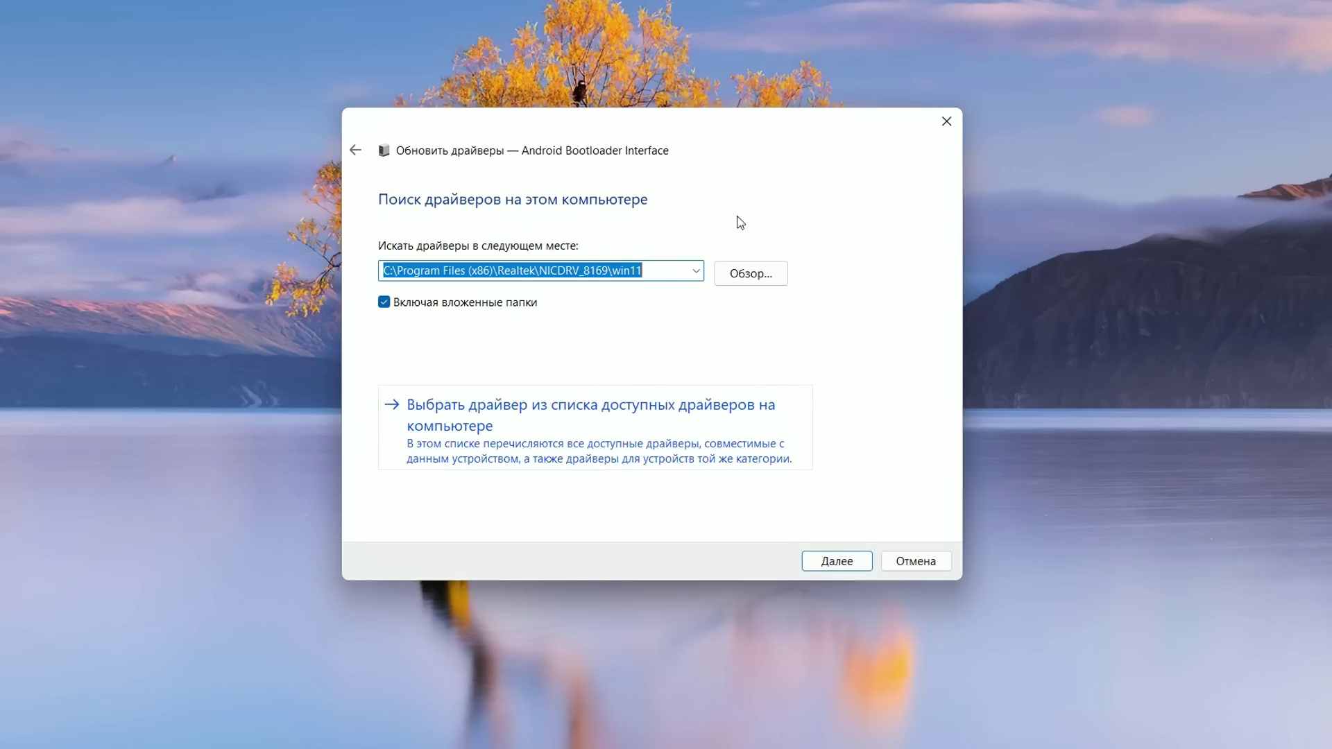
left_click(553, 425)
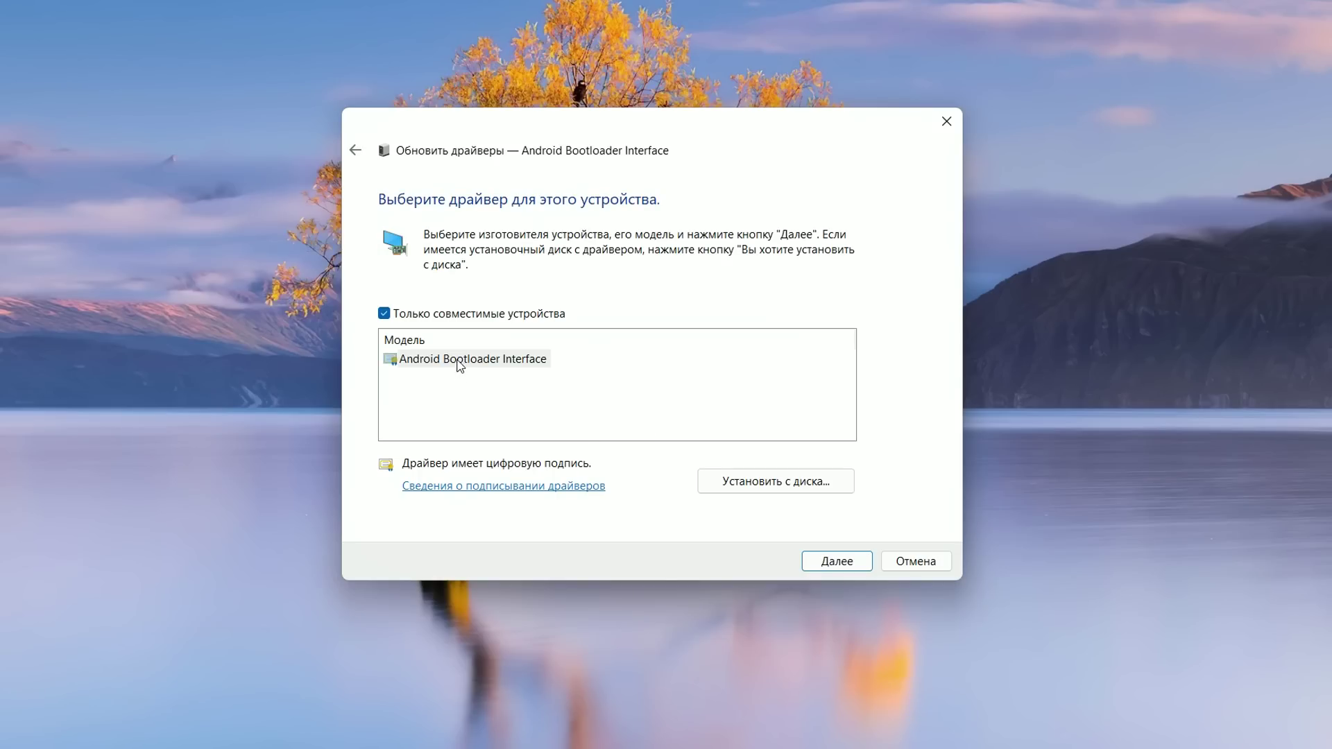
left_click(459, 365)
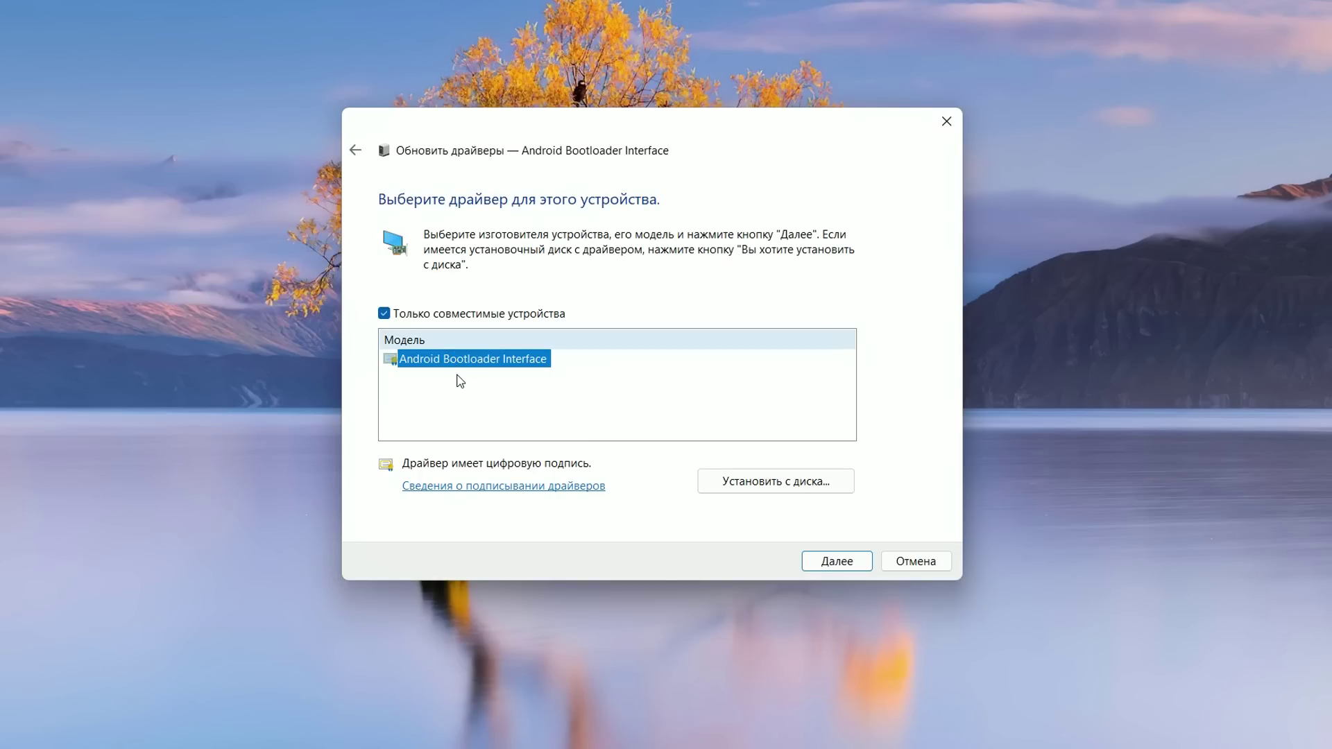
left_click(955, 133)
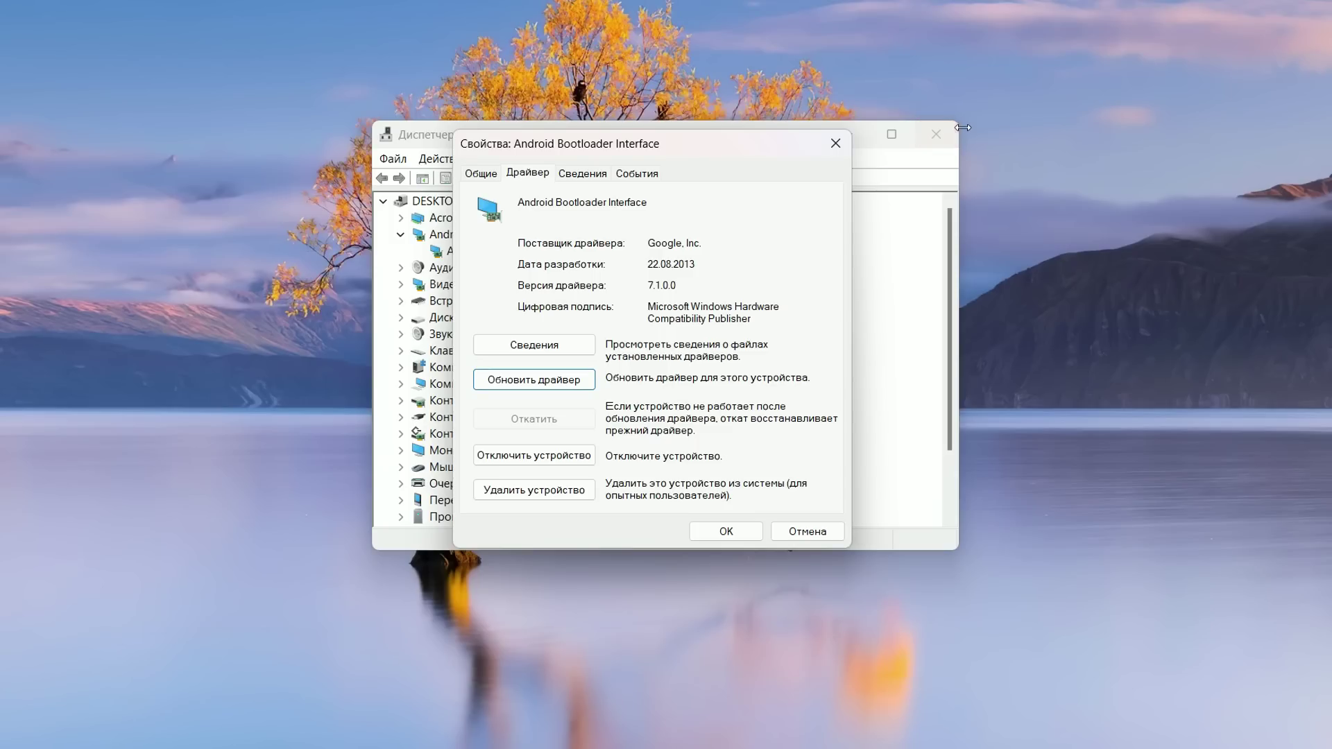
left_click(835, 144)
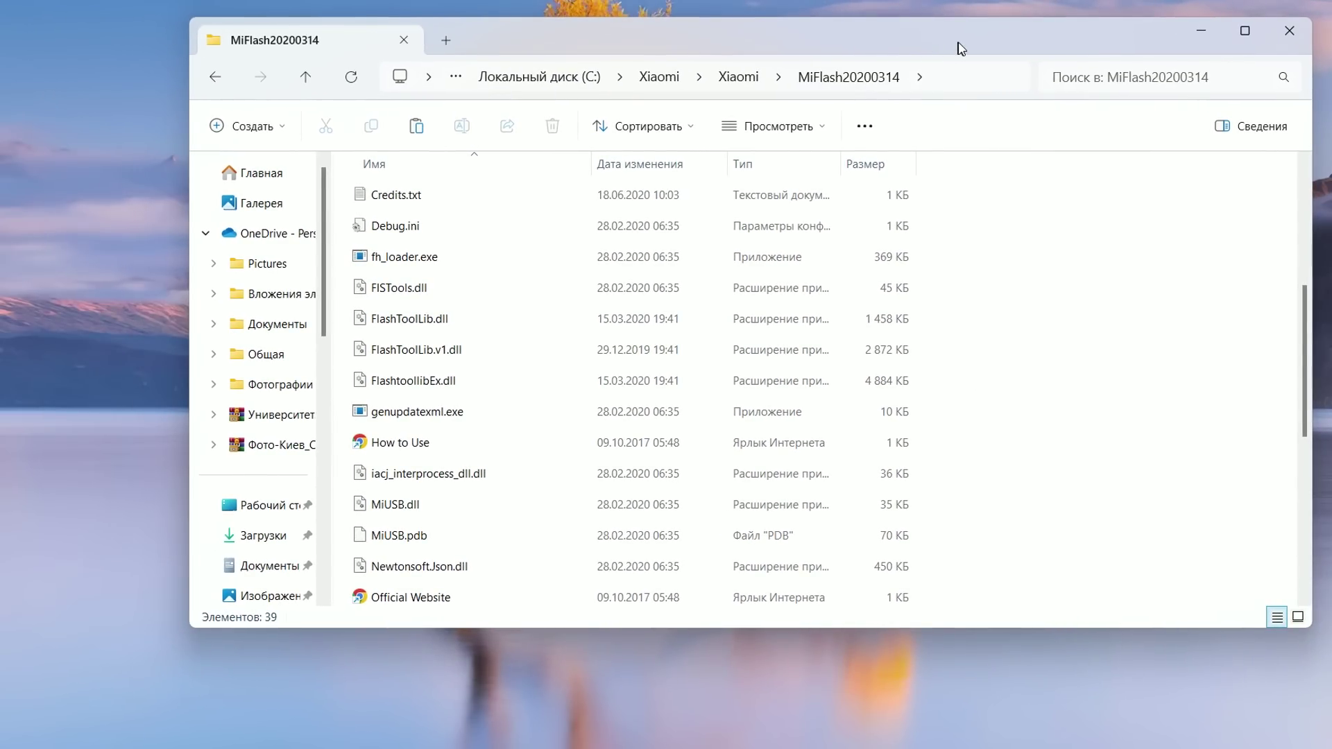
Run XiaoMiFlash.exe from the MiFlash20200314 folder as administrator
scroll(546, 416, "down", 5)
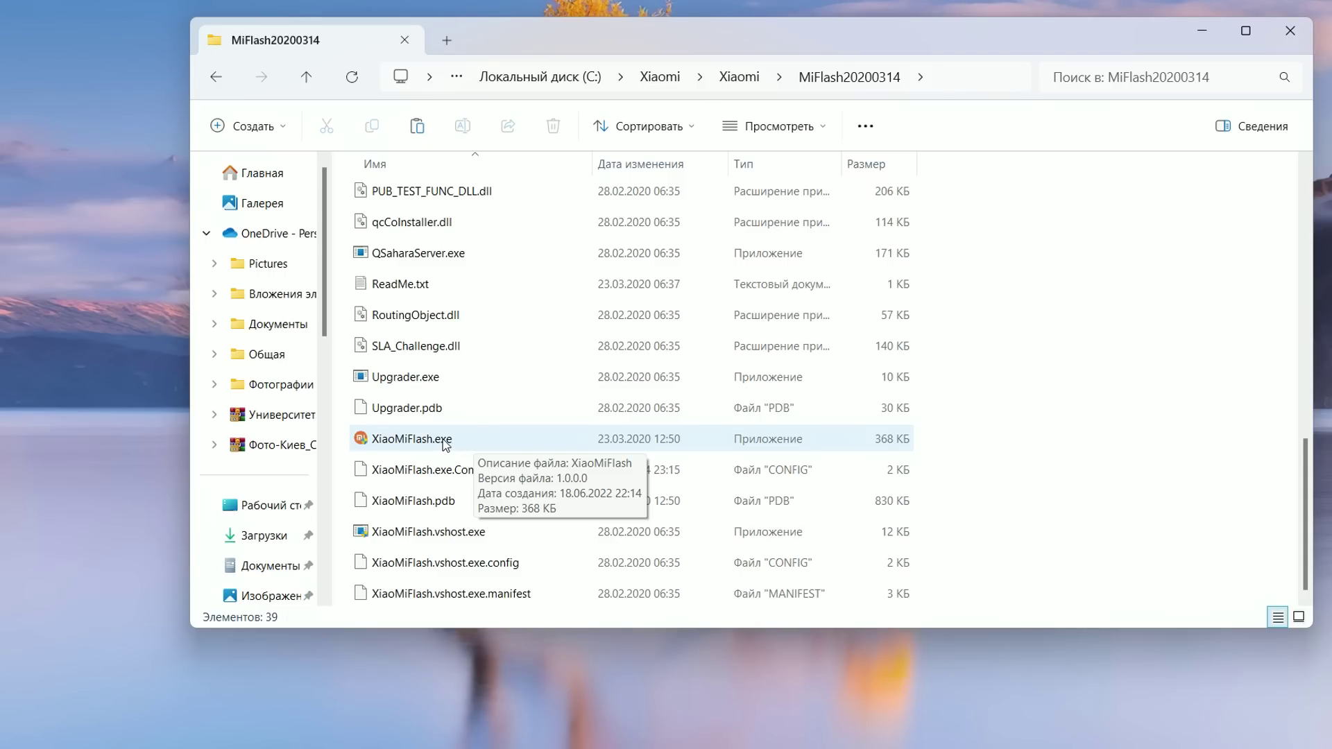
left_click(446, 444)
right_click(445, 444)
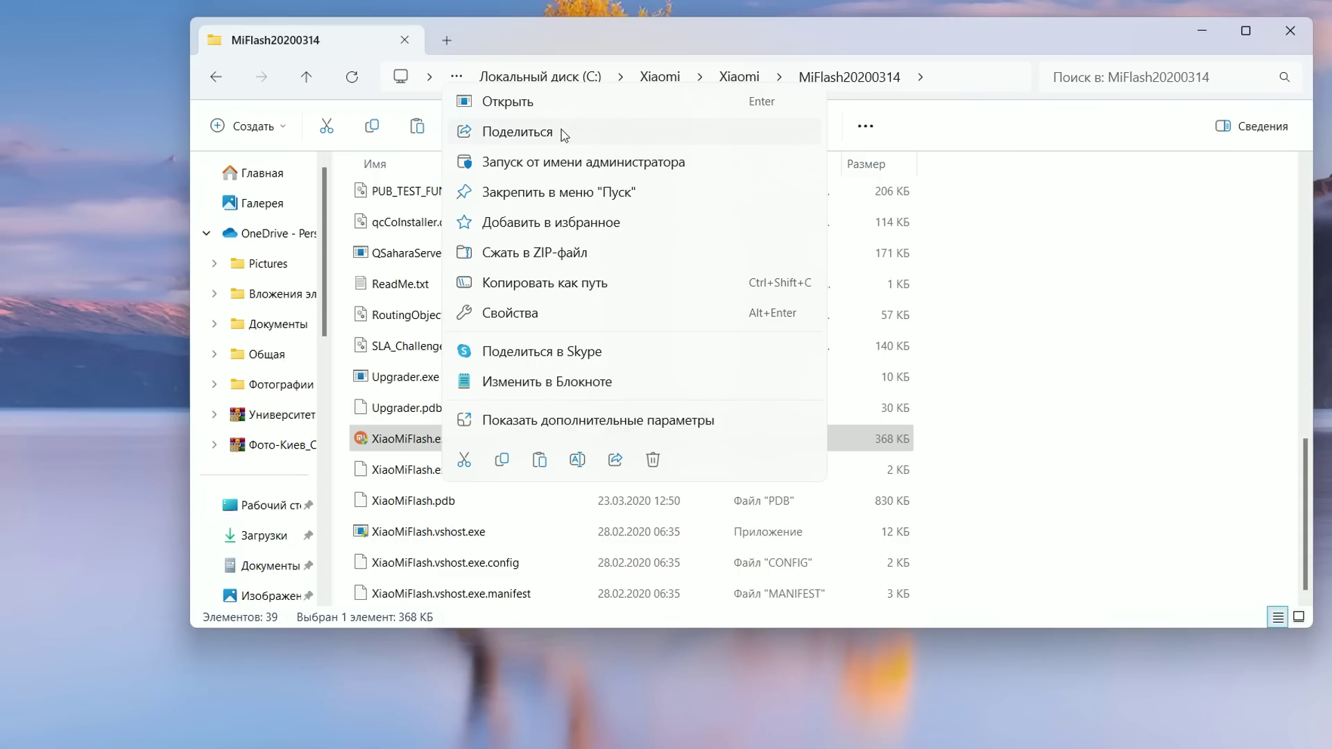
left_click(639, 168)
left_click_drag(718, 5, 791, 24)
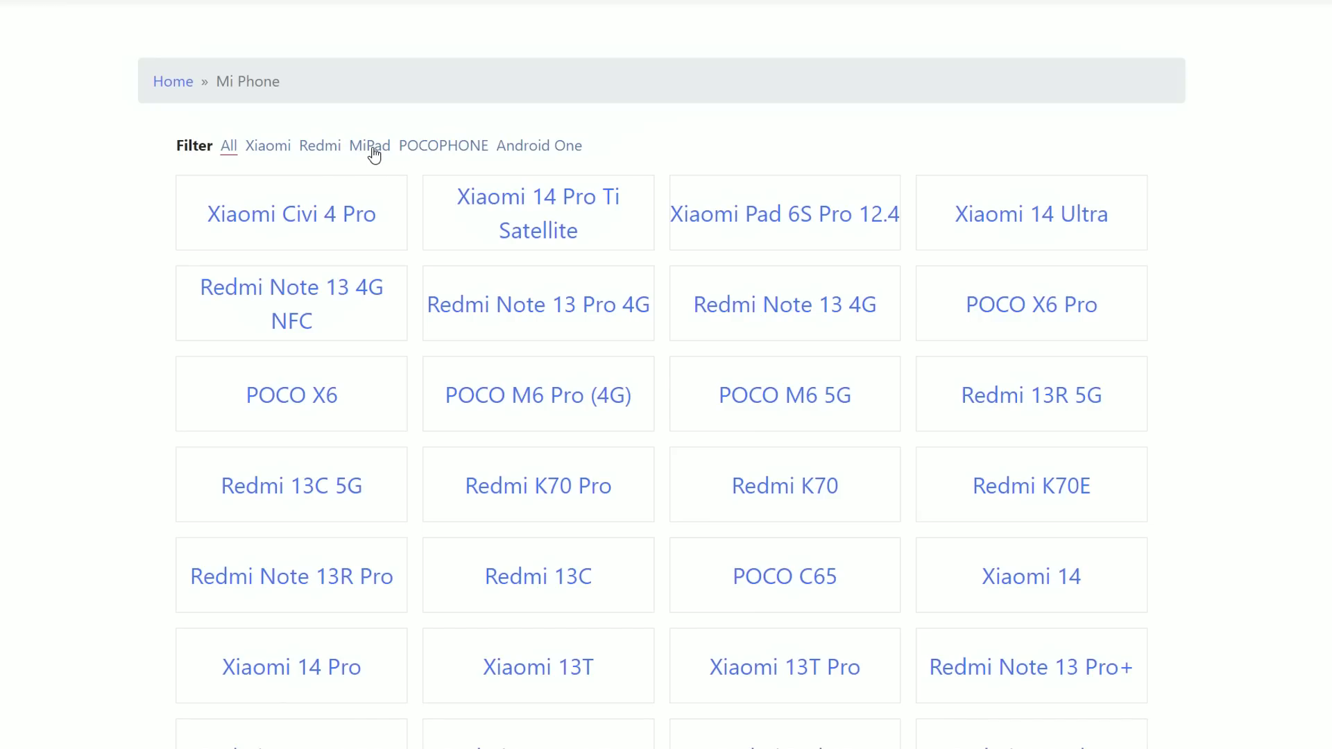
Filter the phone list to POCOPHONE models and open the version history of the POCO F5 Pro Global Stable firmware
left_click(452, 148)
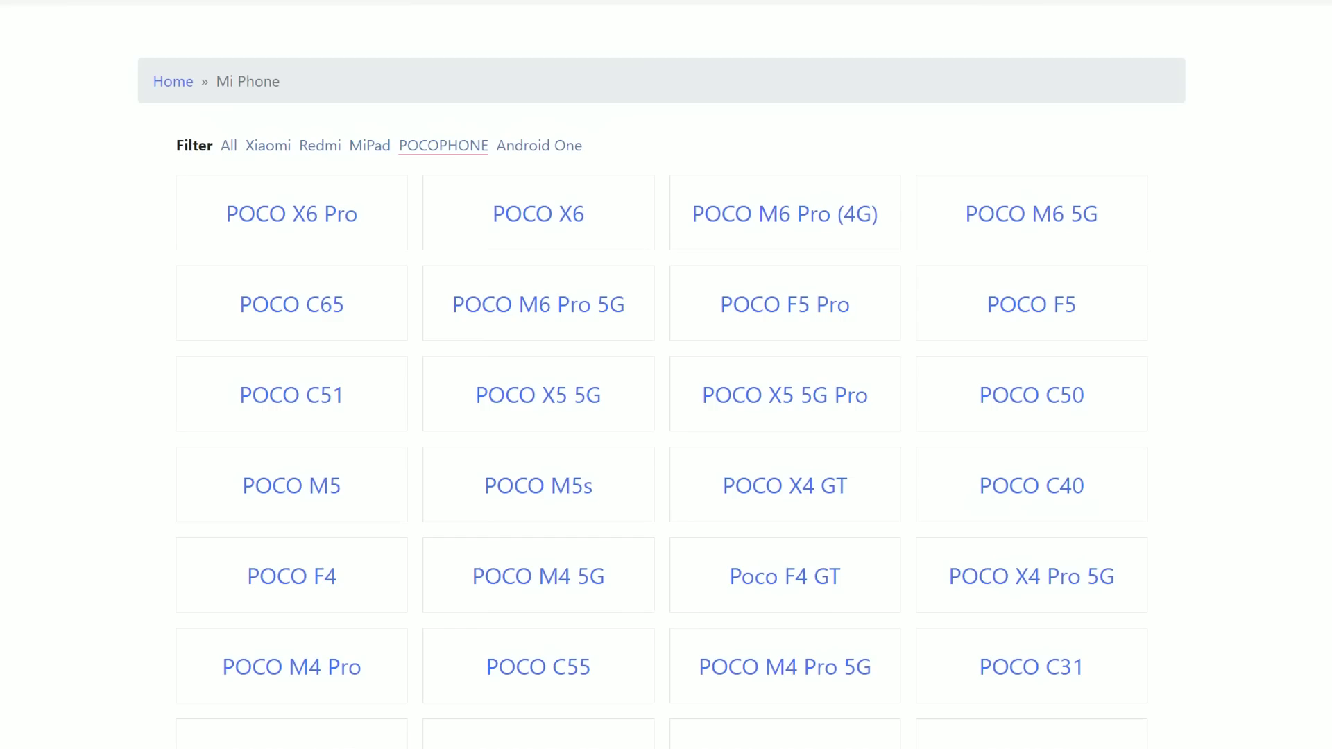
left_click(788, 300)
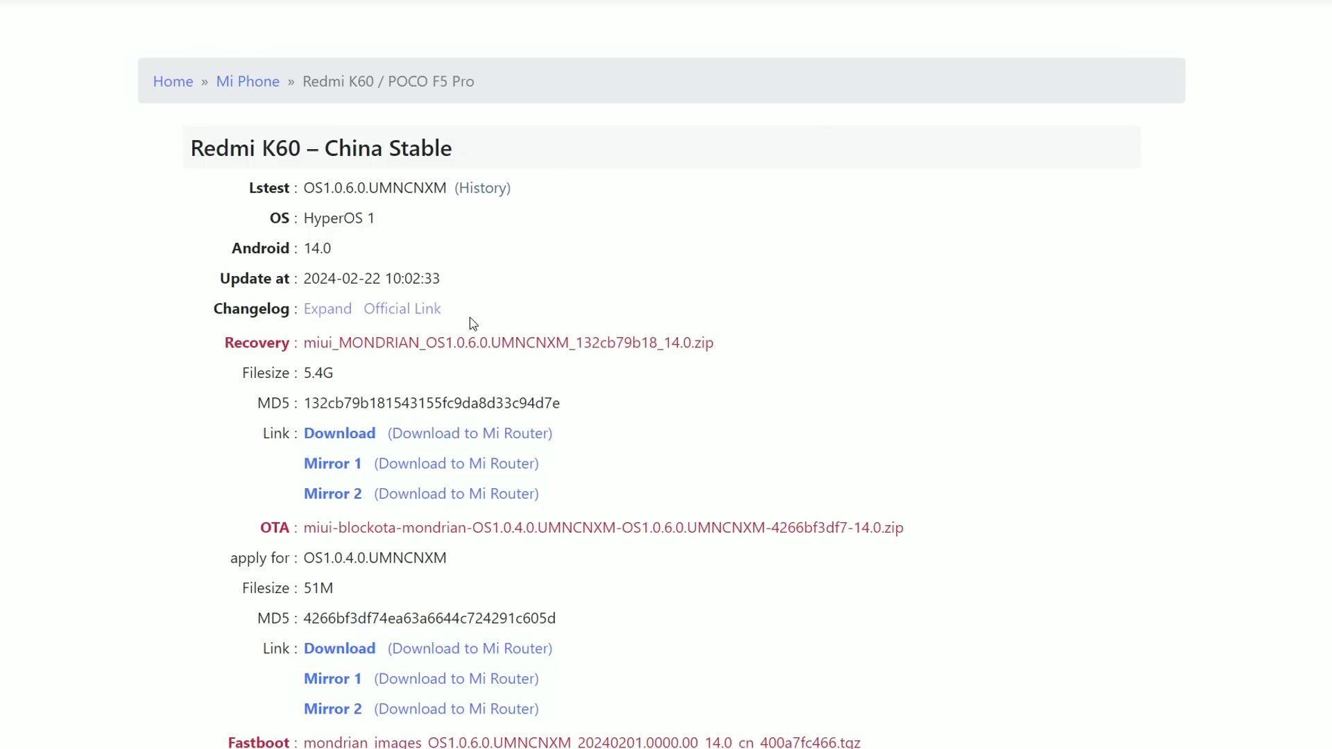
scroll(478, 580, "down", 8)
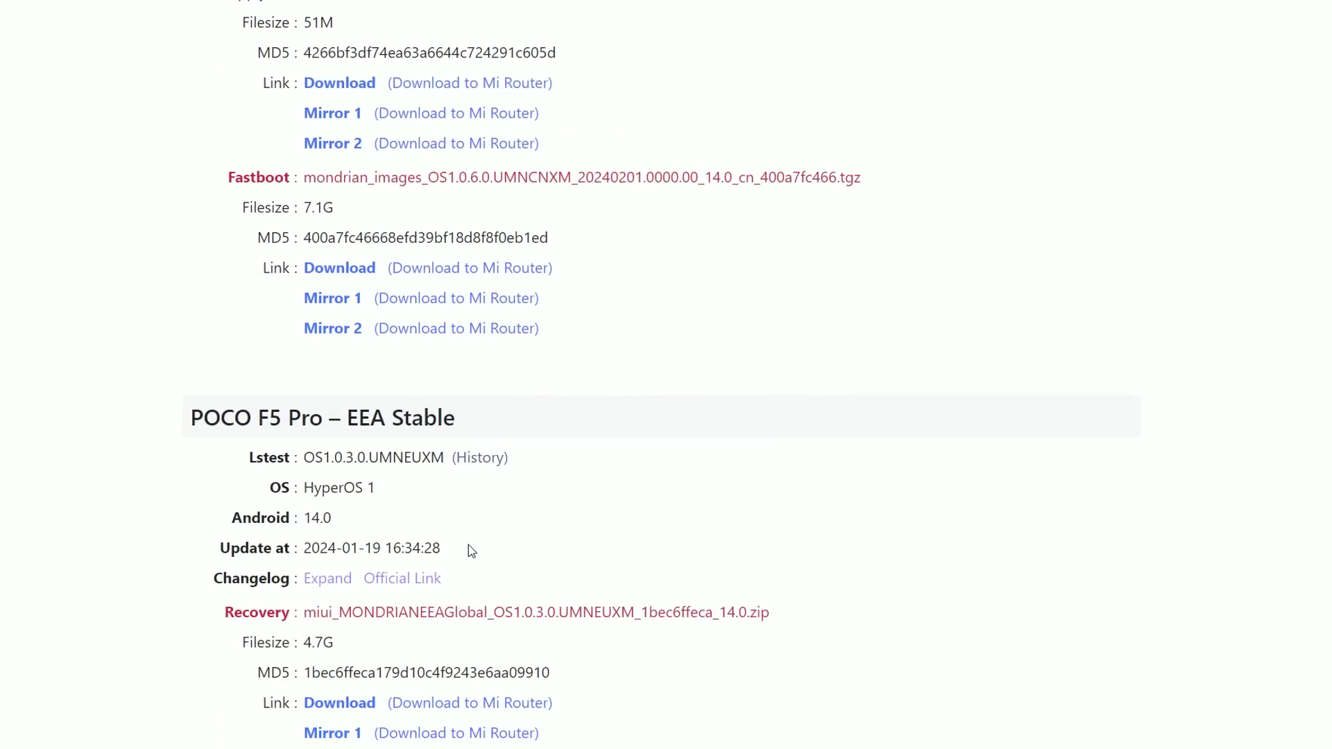
scroll(491, 470, "down", 20)
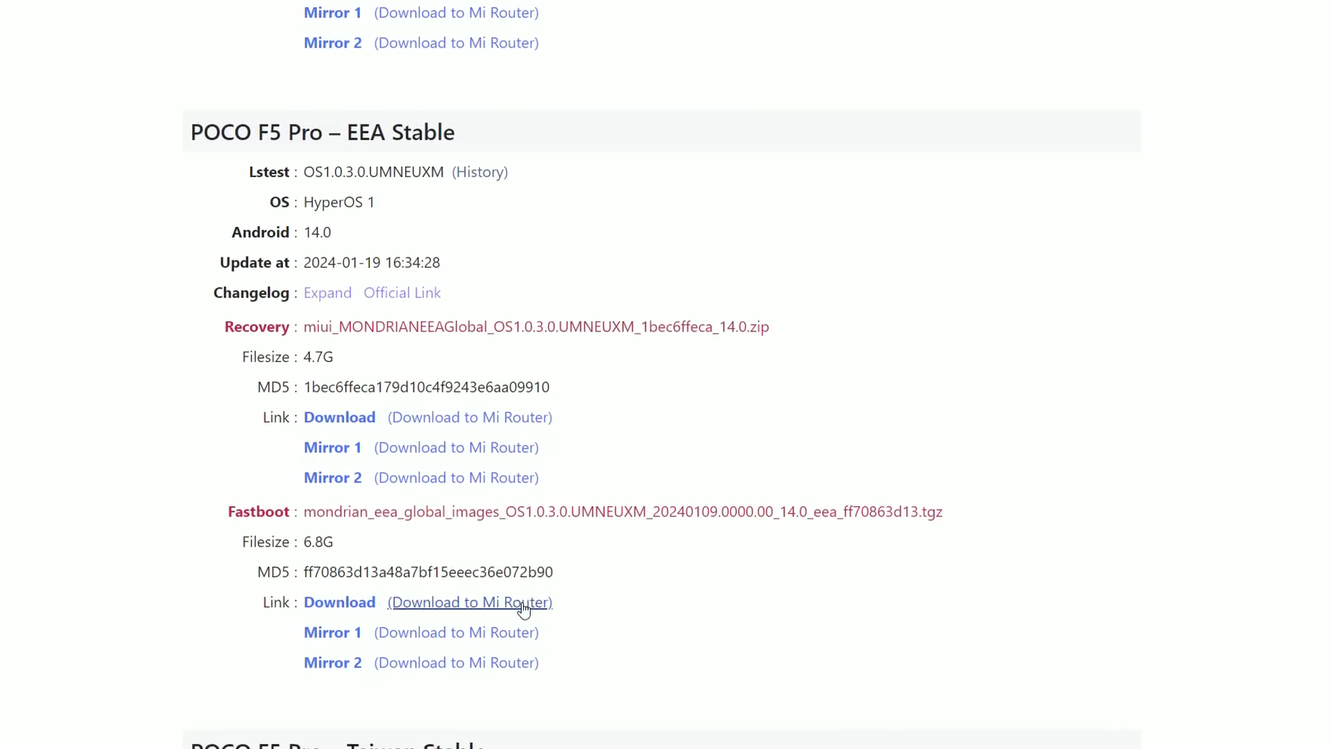
scroll(512, 660, "down", 4)
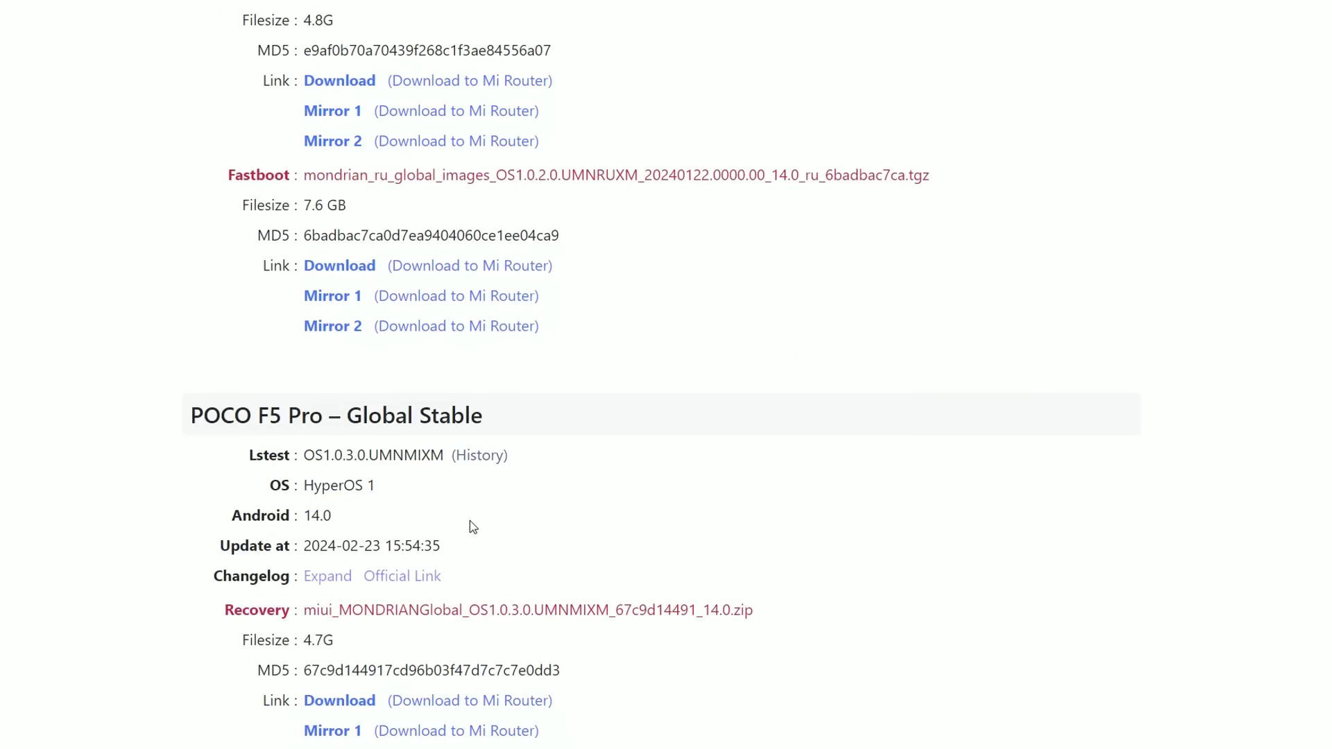
left_click(480, 464)
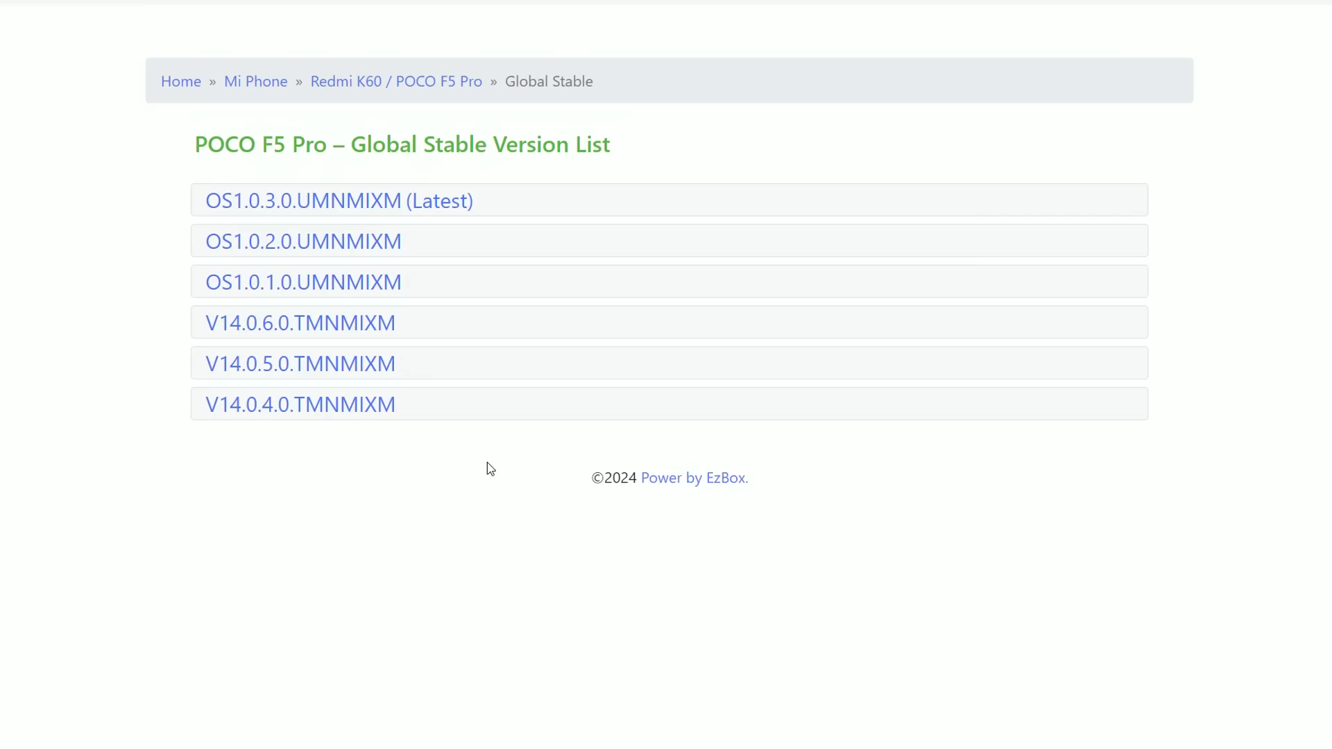
Expand the OS1.0.1.0.UMNMIXM and V14.0.6.0.TMNMIXM entries to examine their fastboot download links
left_click(334, 282)
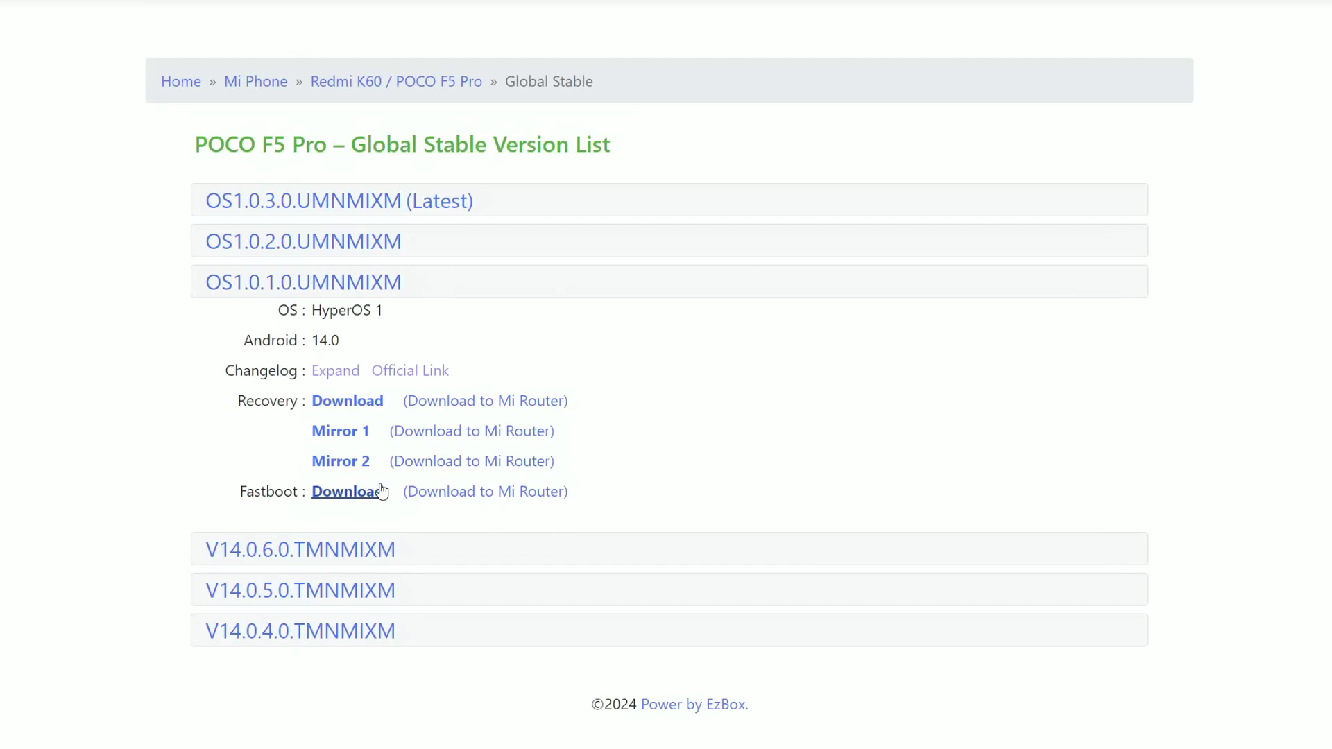
left_click(402, 549)
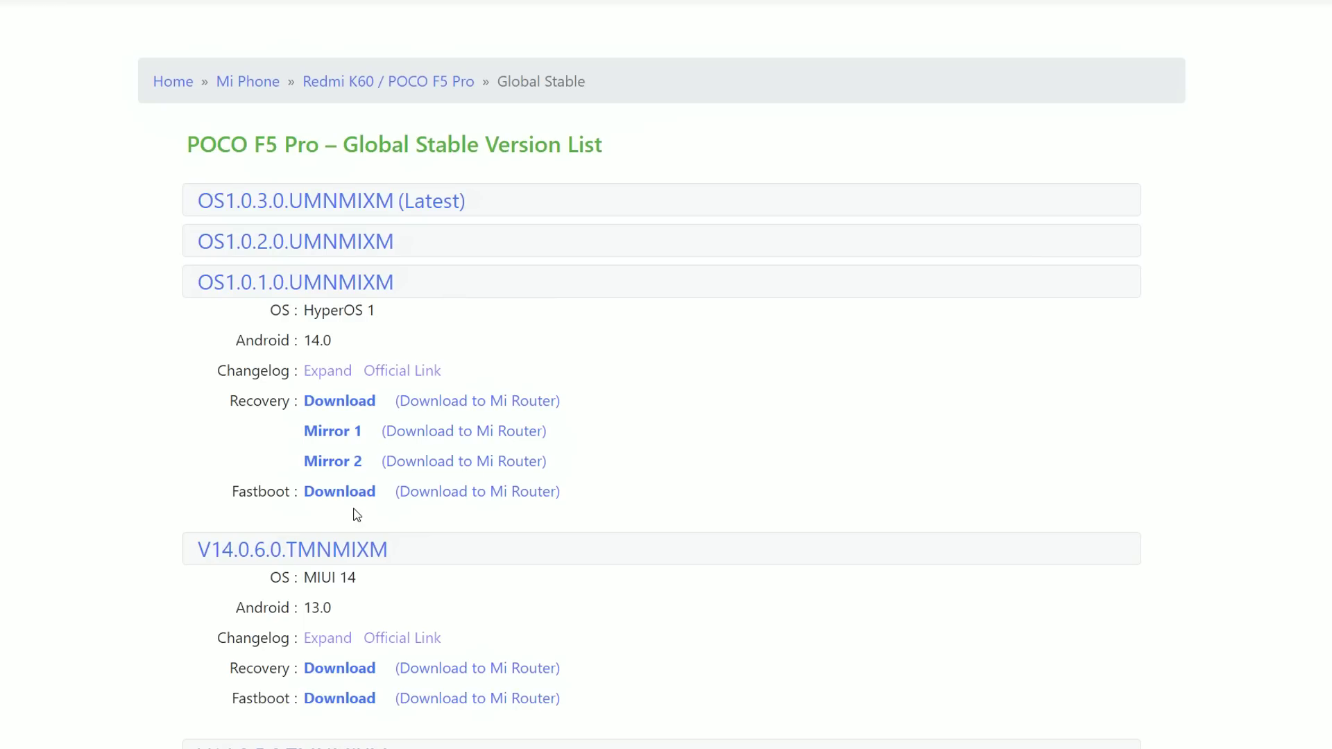
left_click_drag(230, 499, 292, 494)
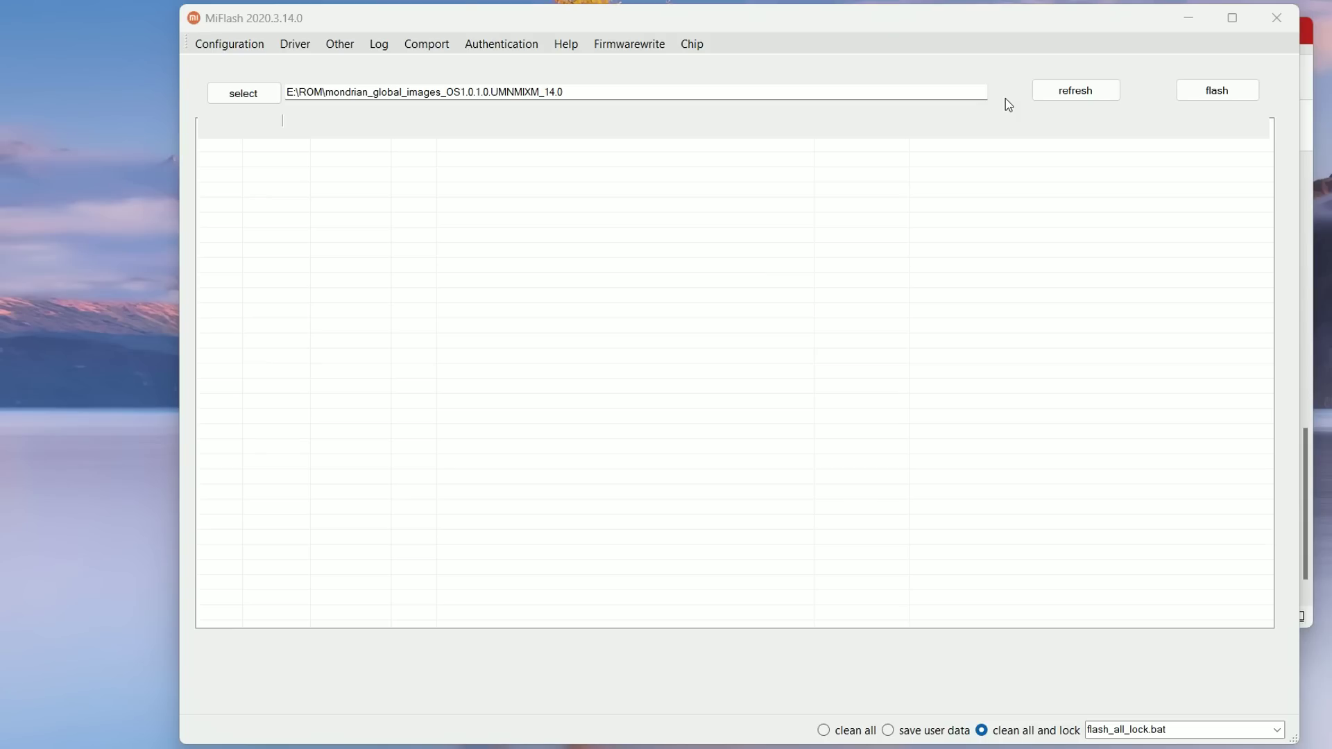
Set the firmware path to H:\mondrian_global_images_OS1.0.1.0.UMNMIXM_14.0 in MiFlash and refresh the list of connected devices
left_click_drag(821, 19, 826, 38)
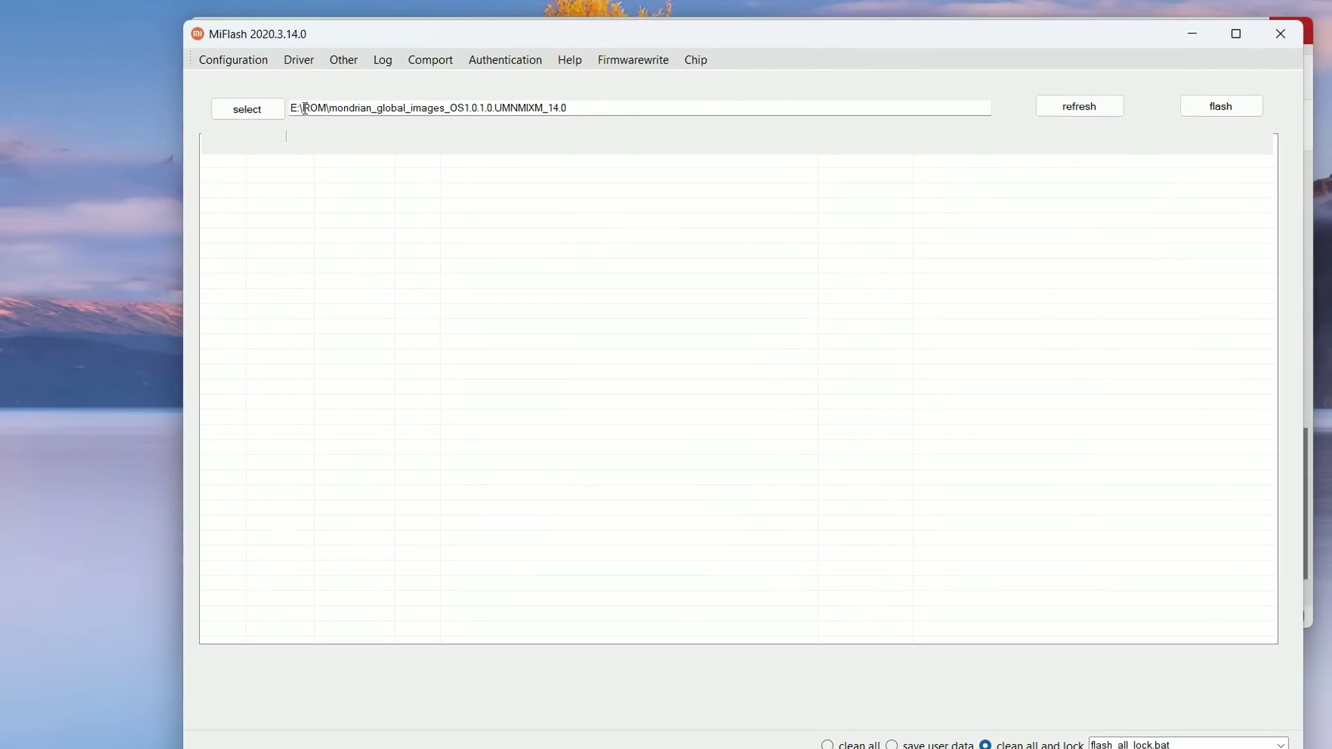
left_click(265, 108)
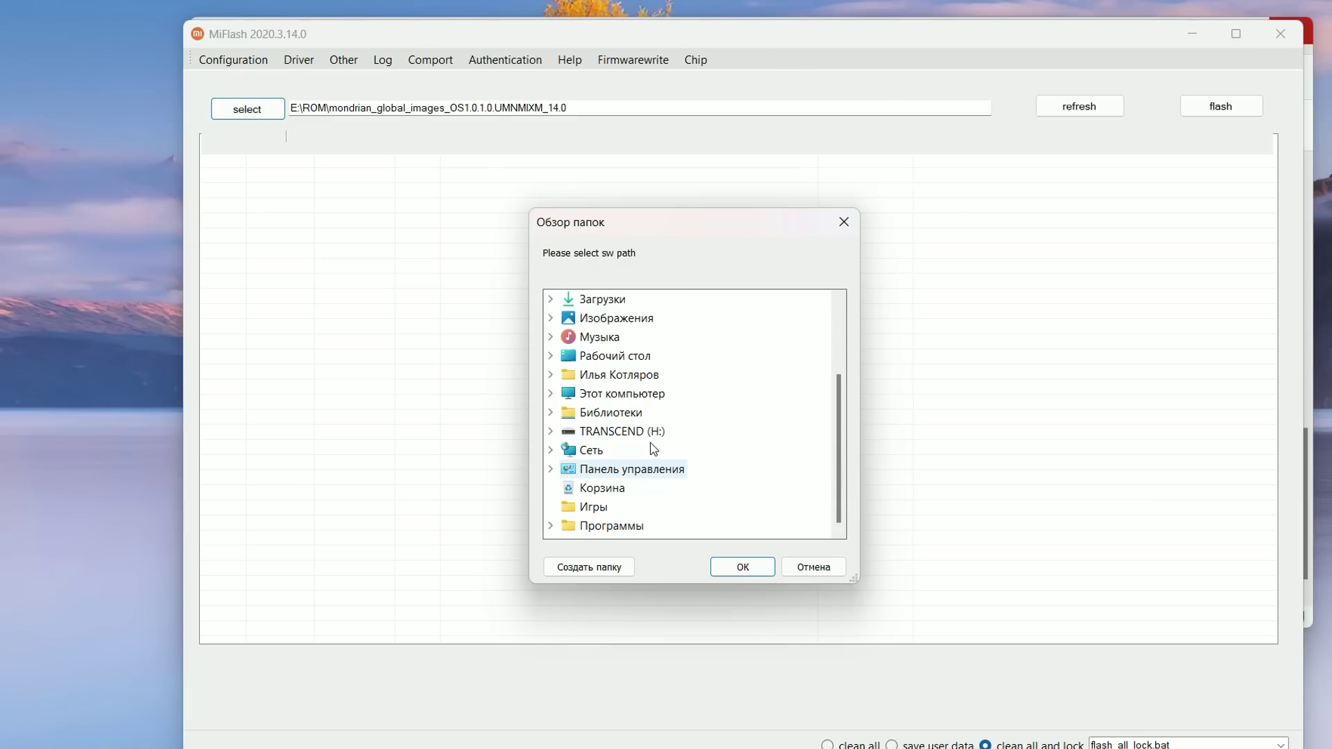
double_click(639, 434)
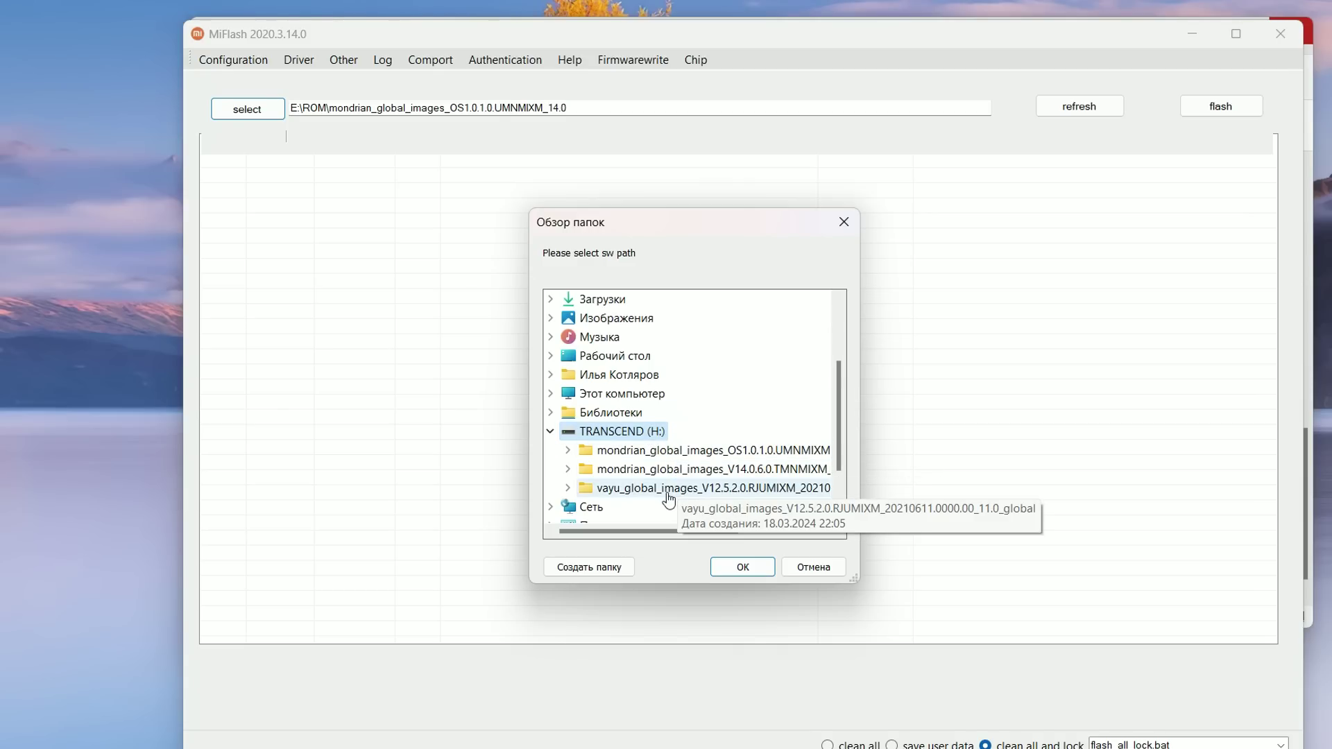
left_click(662, 452)
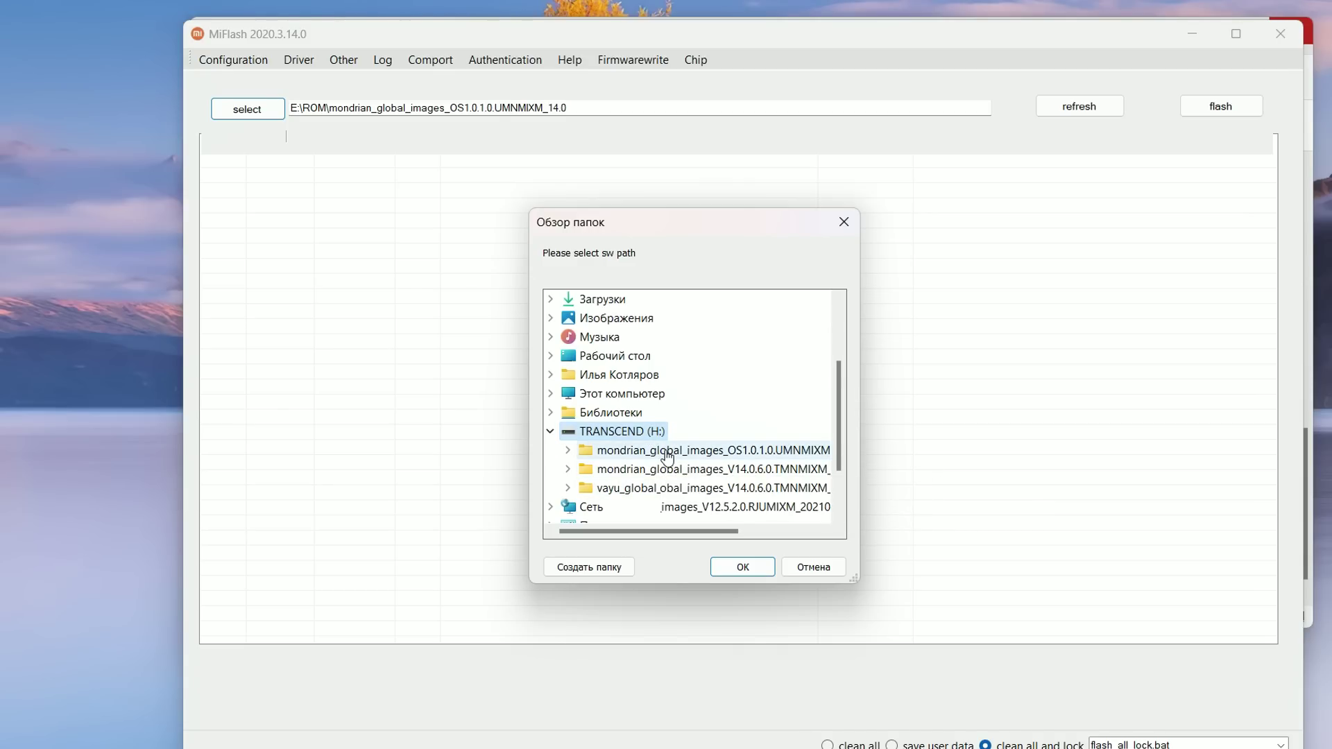
left_click(743, 568)
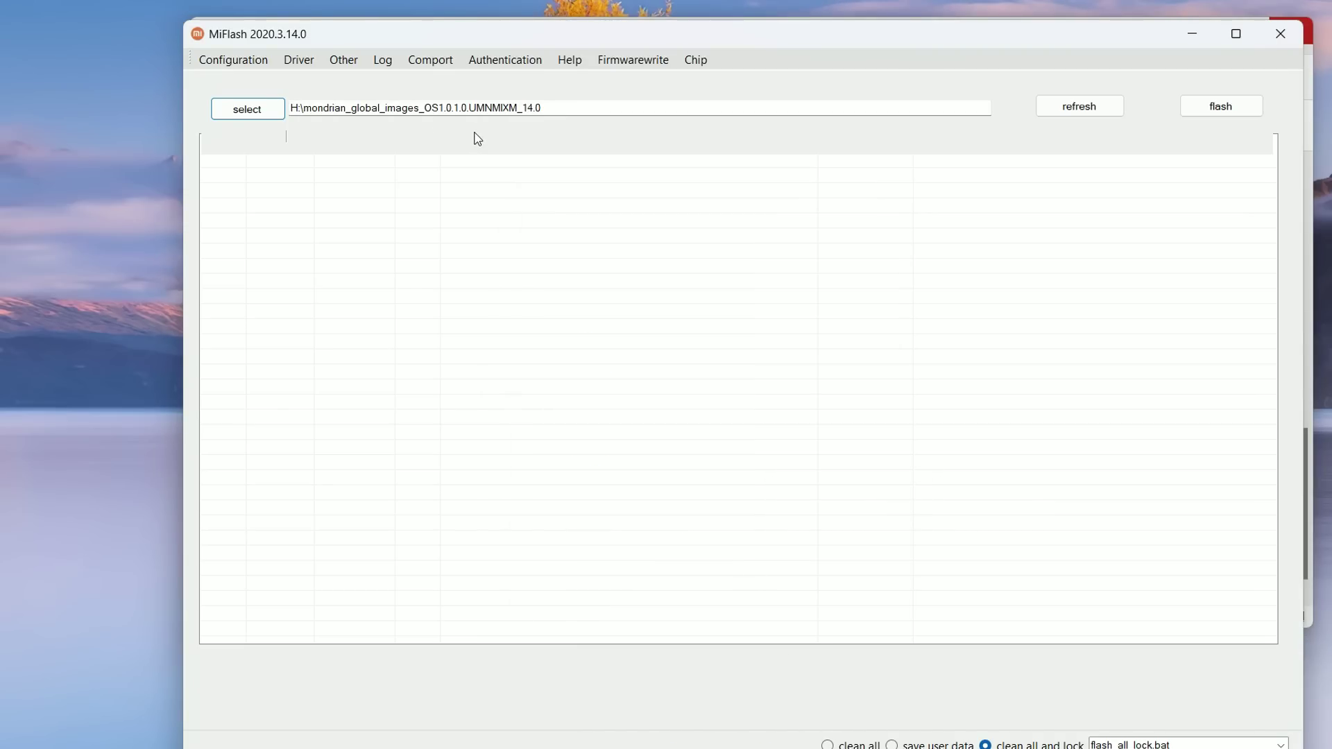
left_click(1073, 109)
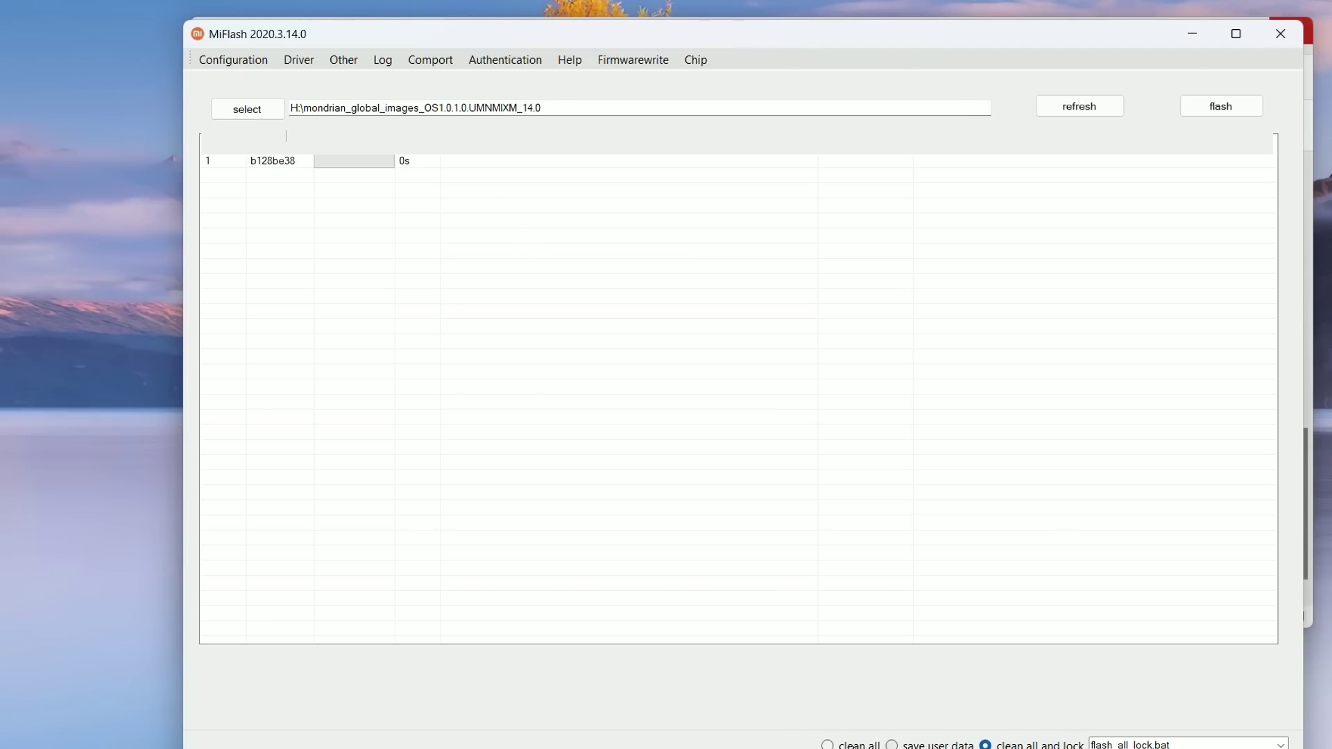
Choose the clean all mode and start flashing the connected phone
left_click(827, 745)
left_click(892, 745)
left_click(988, 745)
left_click(827, 744)
left_click_drag(930, 38, 906, 47)
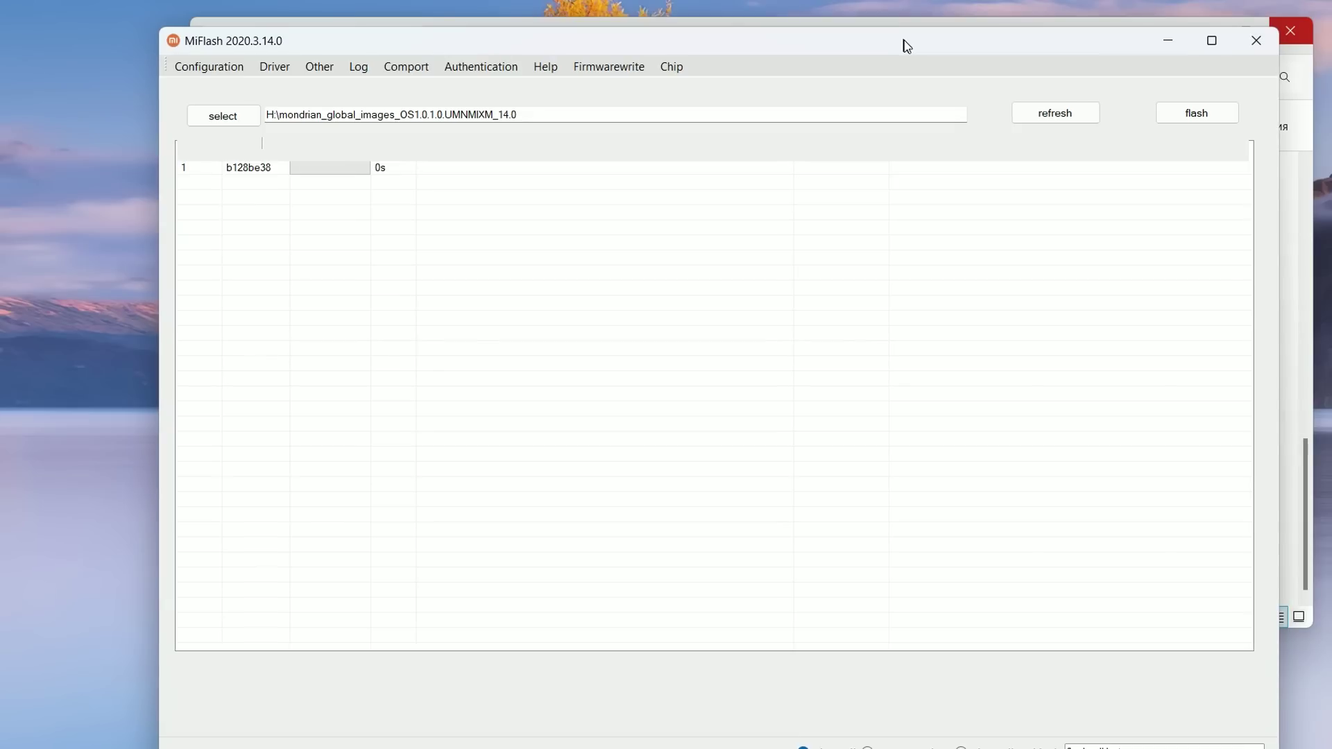
left_click(1199, 117)
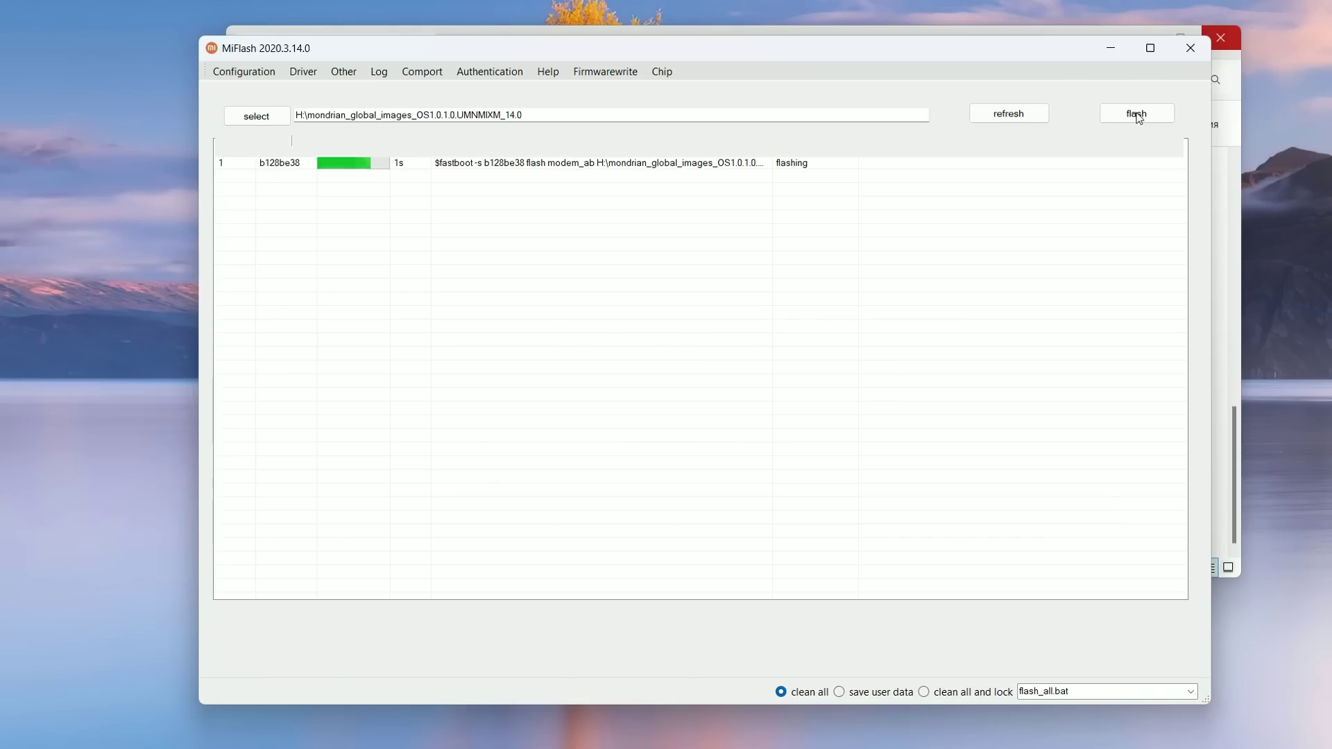